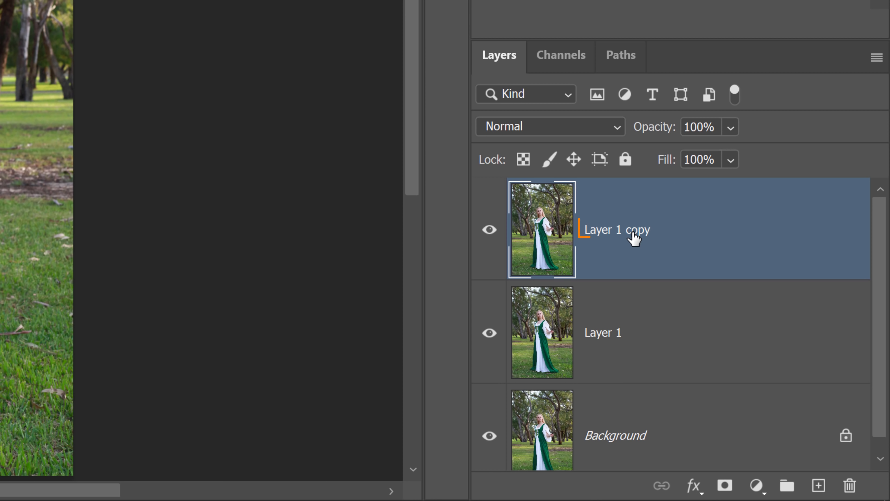
- Rename the duplicated Layer 1 copy to 'Model'
{"action": "type", "text": "Model"}
{"action": "key", "text": "Return"}
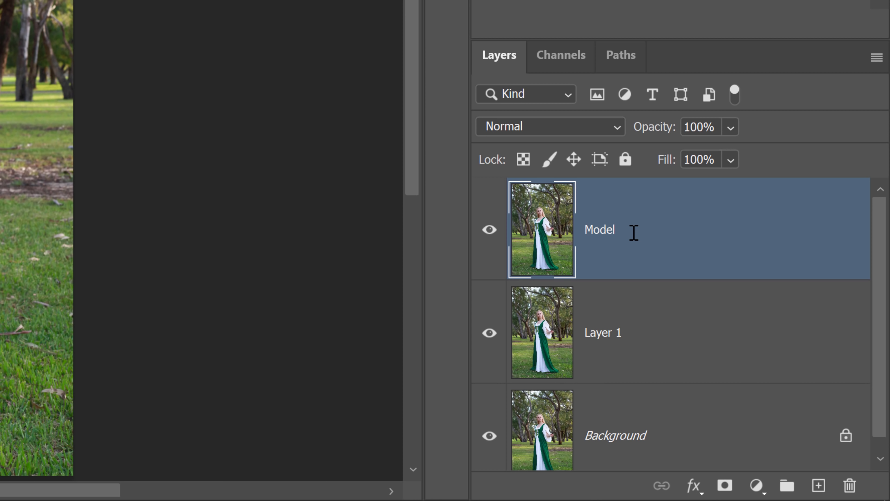
- Hide Background, mask the woman on Model with Remove Background, and show Layer 1 again
{"action": "left_click", "coordinate": [489, 435]}
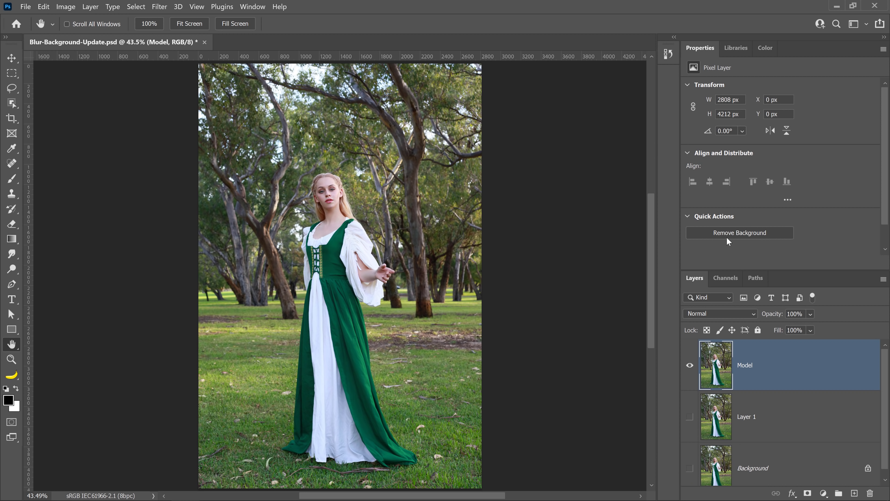
{"action": "left_click", "coordinate": [740, 232]}
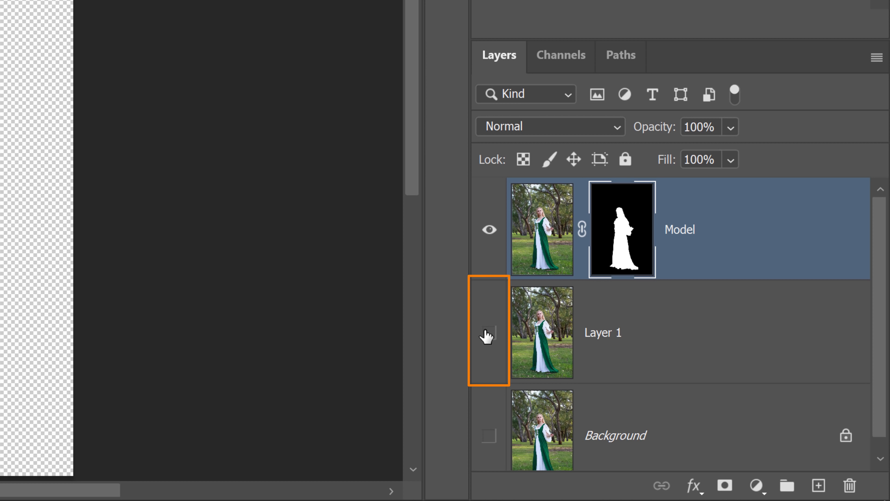
{"action": "left_click", "coordinate": [488, 334]}
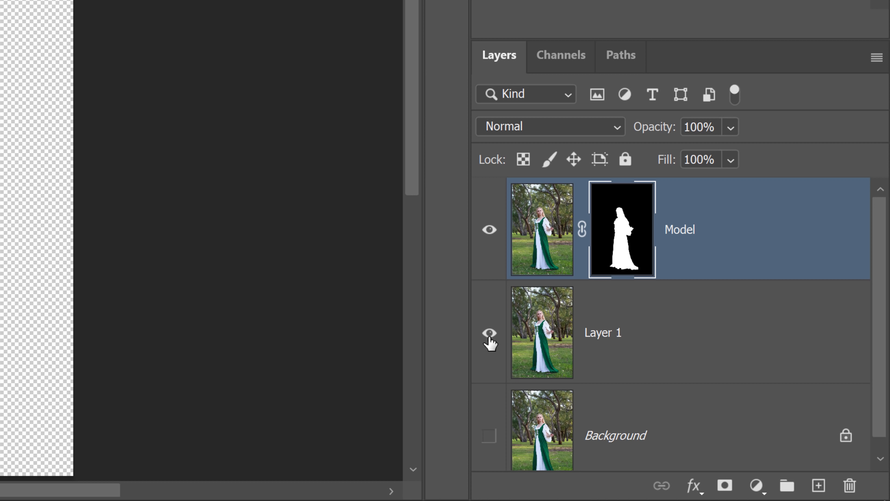
- Rename Layer 1 to 'Blur' and zoom in close on the dress edge
{"action": "left_click", "coordinate": [659, 348]}
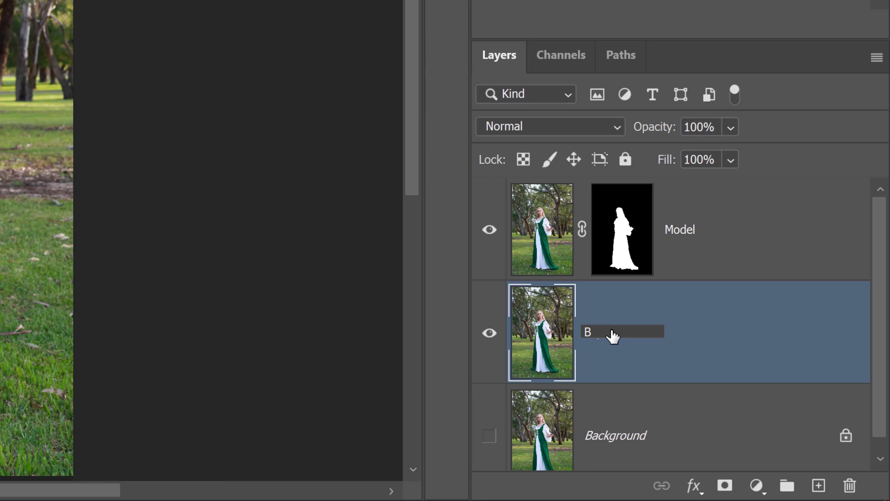
{"action": "key", "text": "Return"}
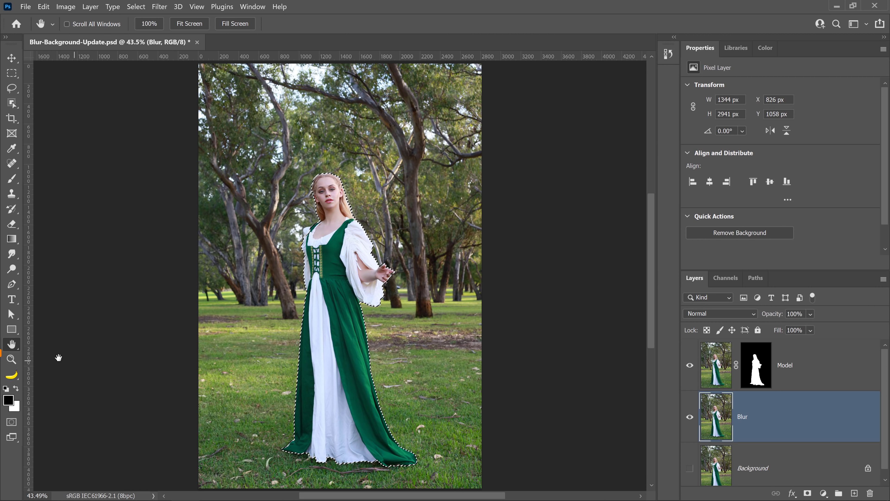
{"action": "key", "text": "z"}
{"action": "left_click_drag", "start_coordinate": [300, 340], "coordinate": [340, 339]}
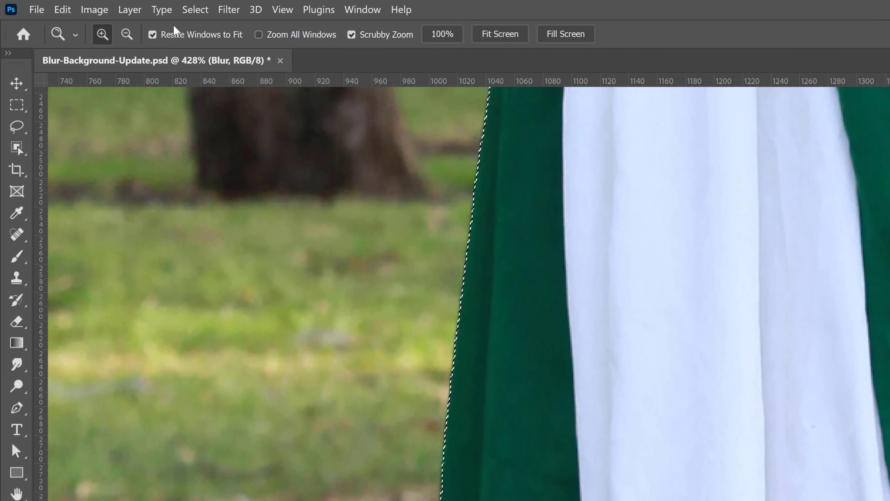
- Expand the woman's selection by 5 pixels and fit the whole photo on screen
{"action": "left_click", "coordinate": [136, 7]}
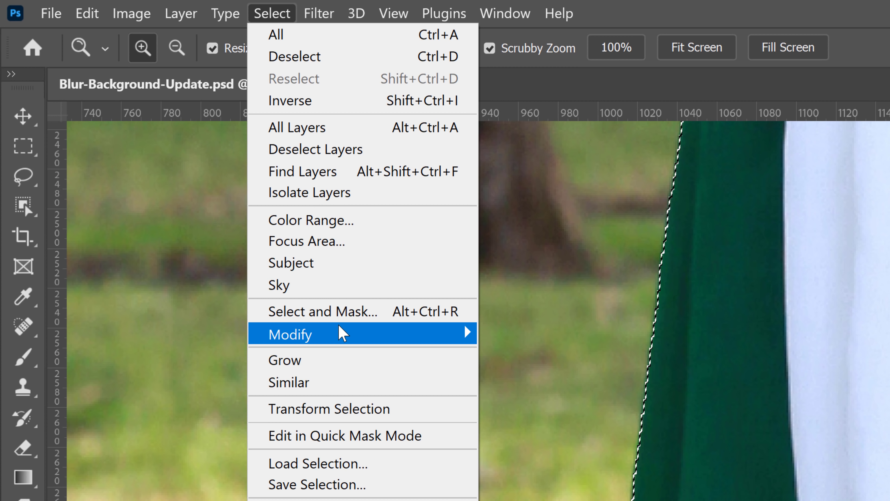
{"action": "mouse_move", "coordinate": [395, 333]}
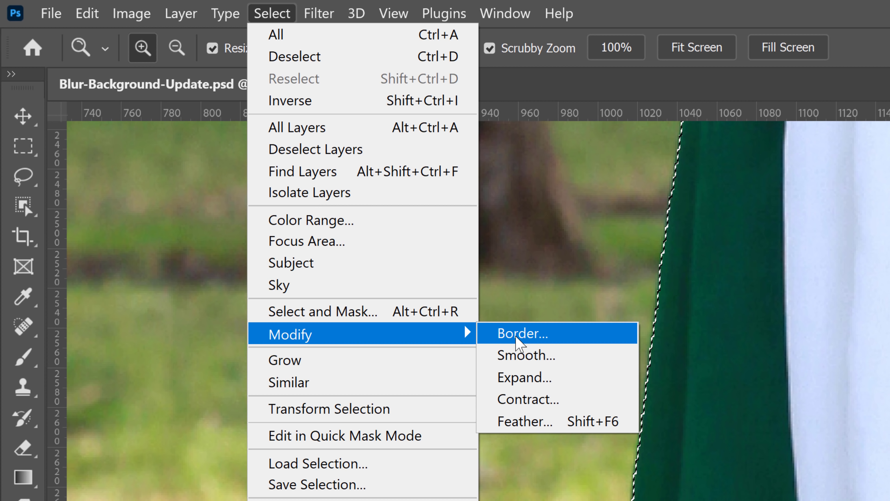
{"action": "left_click", "coordinate": [580, 381]}
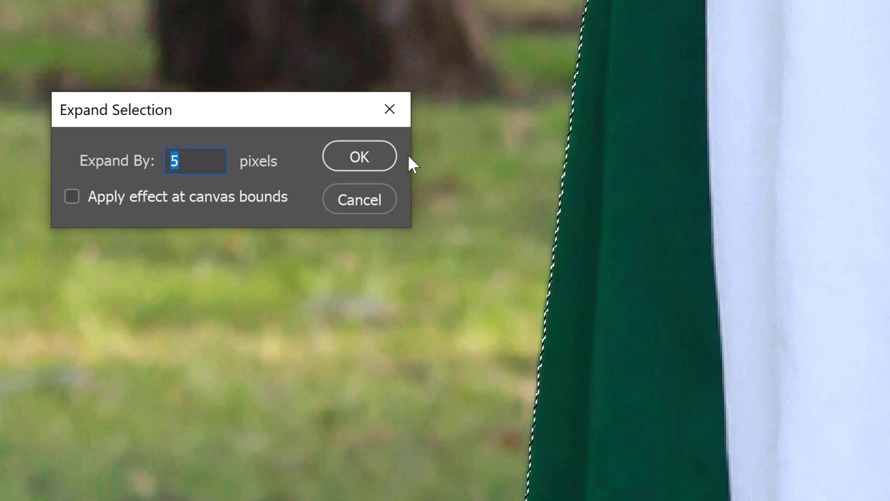
{"action": "left_click", "coordinate": [396, 165]}
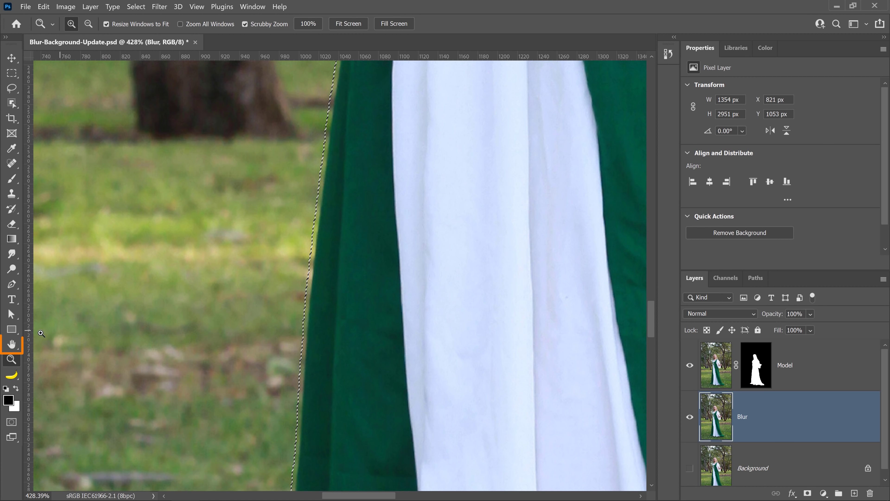
{"action": "double_click", "coordinate": [18, 347]}
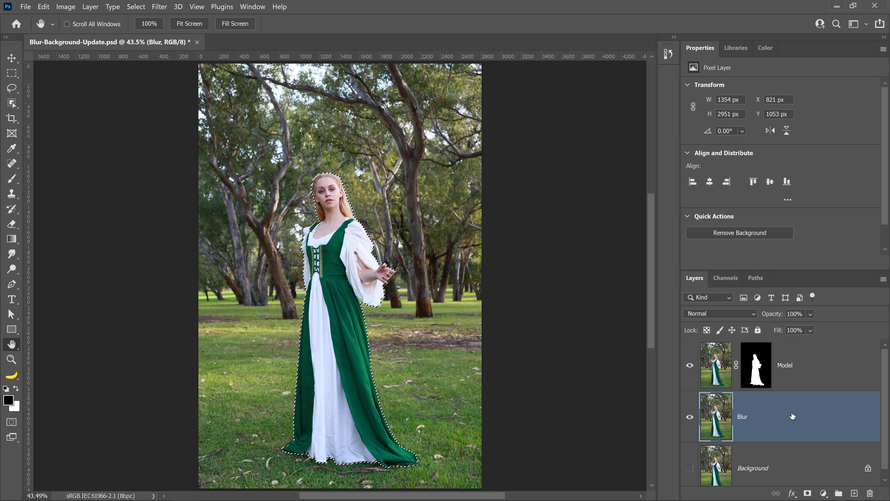
- Content-Aware Fill the selection on the Blur layer with default settings, output to Current Layer
{"action": "left_click", "coordinate": [43, 6]}
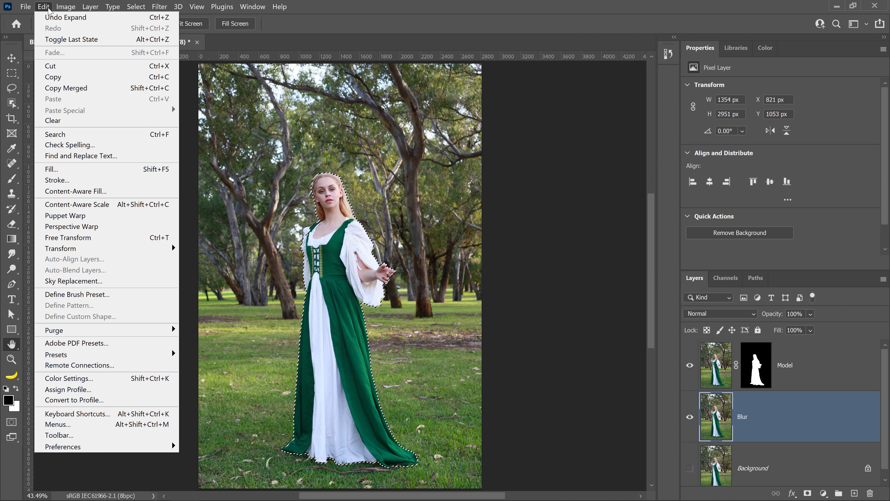
{"action": "left_click", "coordinate": [71, 191]}
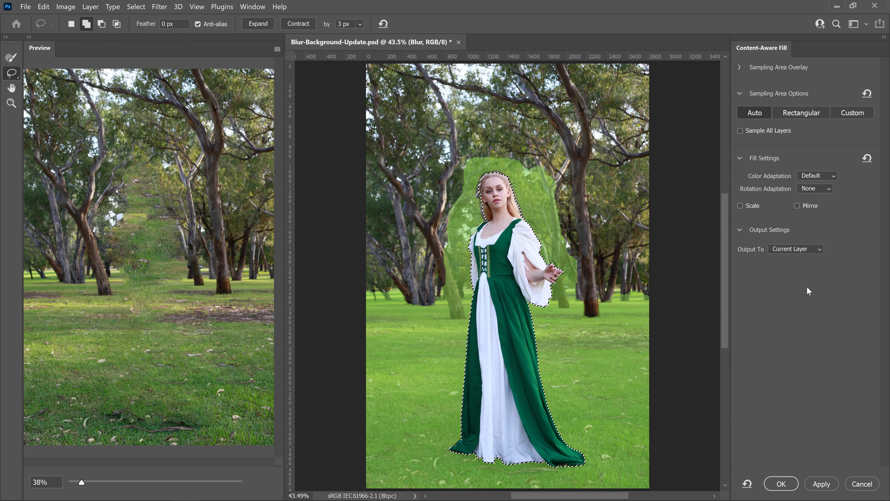
{"action": "left_click", "coordinate": [789, 485]}
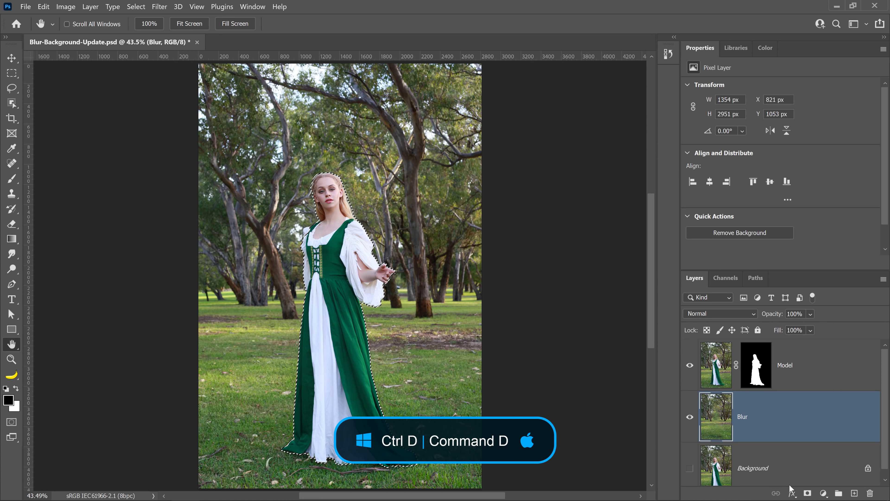
- Deselect with Ctrl+D and convert the Blur layer to a smart object
{"action": "key", "text": "ctrl+d"}
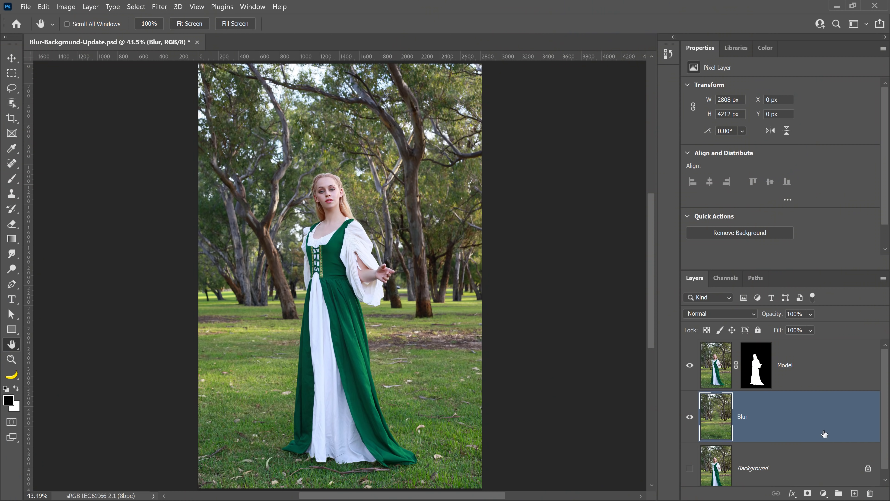
{"action": "right_click", "coordinate": [820, 426]}
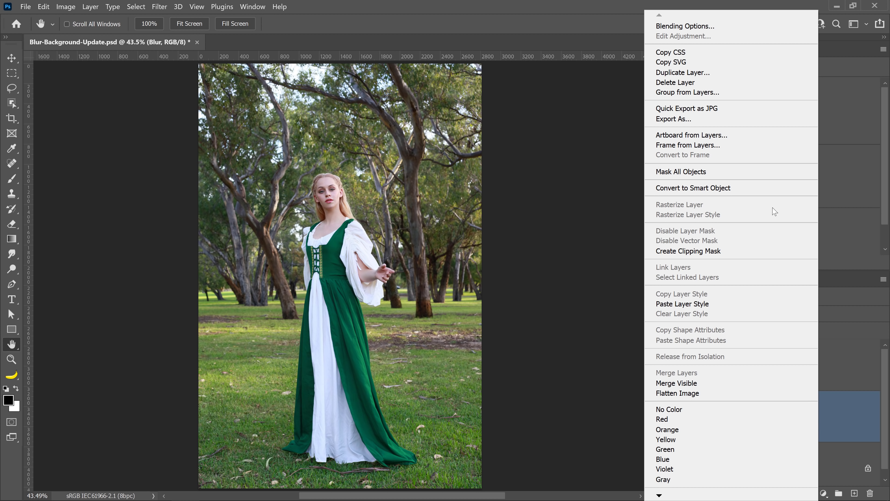
{"action": "left_click", "coordinate": [775, 190]}
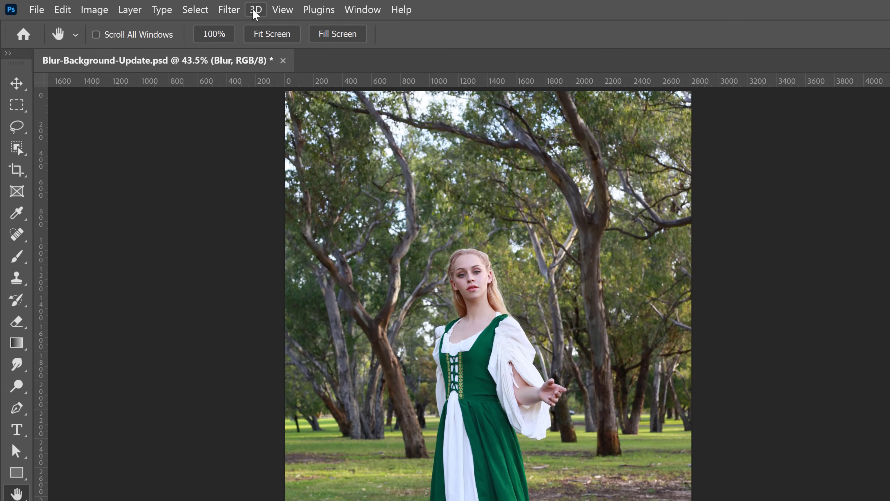
- Open the Filter menu
{"action": "left_click", "coordinate": [161, 7]}
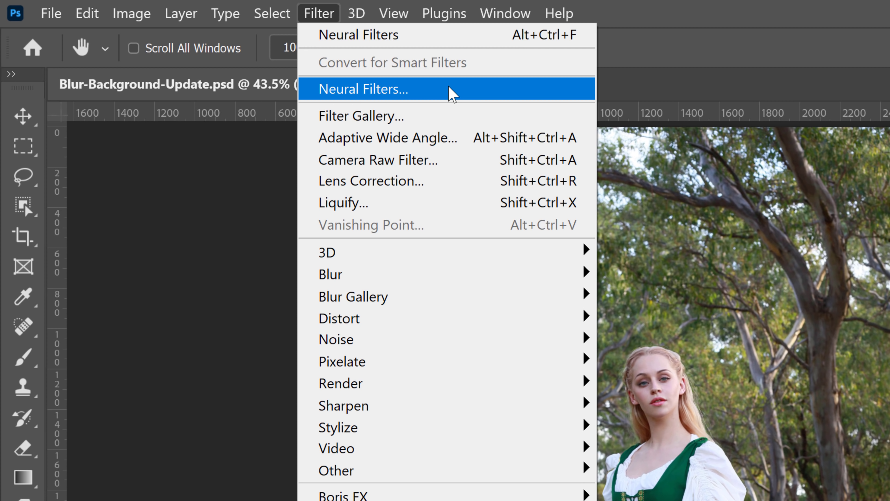
- Open Neural Filters and enable the Depth Blur filter
{"action": "left_click", "coordinate": [450, 92]}
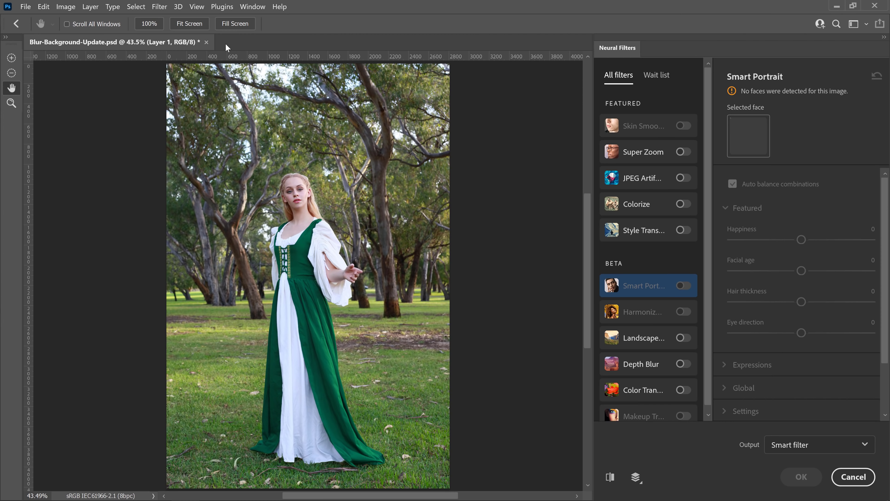
{"action": "left_click", "coordinate": [680, 364]}
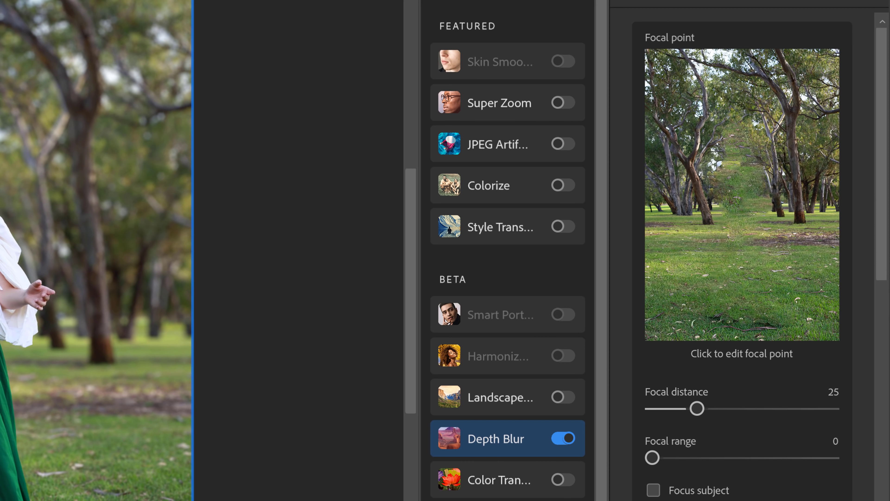
- Set the Depth Blur focal point on the foreground grass, trying focal range 100, then 0
{"action": "left_click", "coordinate": [742, 320]}
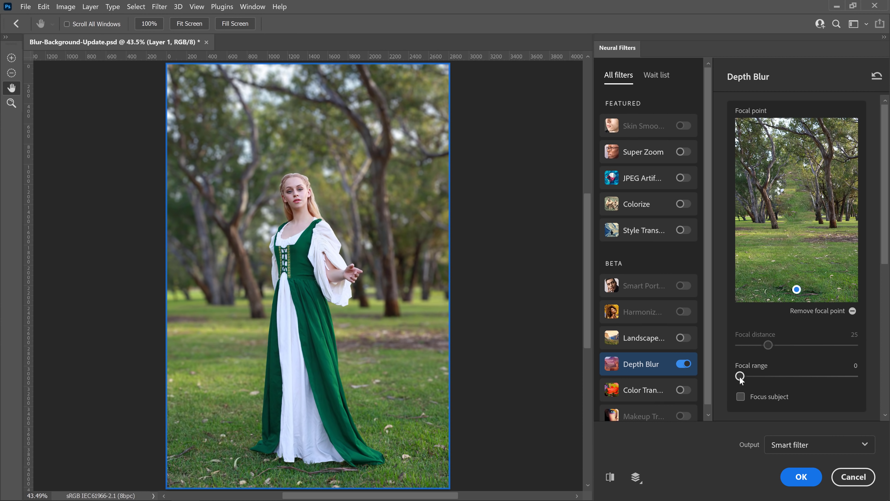
{"action": "left_click_drag", "start_coordinate": [653, 457], "coordinate": [839, 462]}
{"action": "left_click_drag", "start_coordinate": [858, 379], "coordinate": [865, 381]}
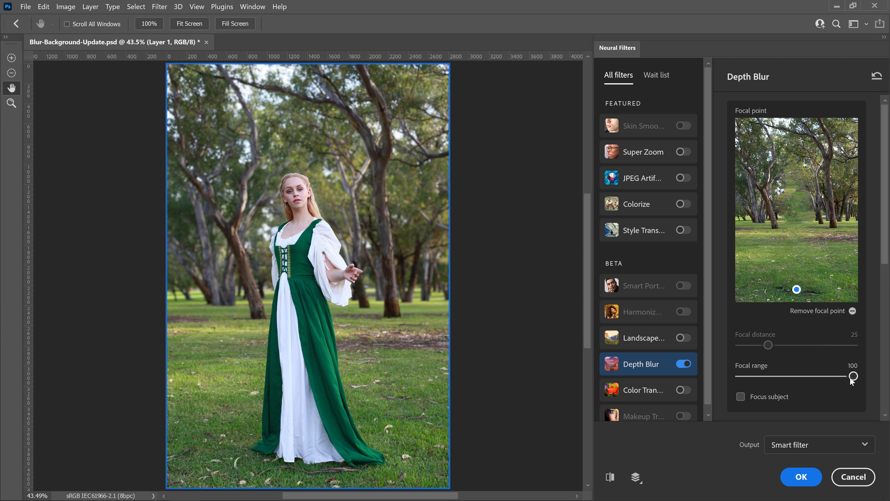
{"action": "left_click_drag", "start_coordinate": [842, 382], "coordinate": [740, 377]}
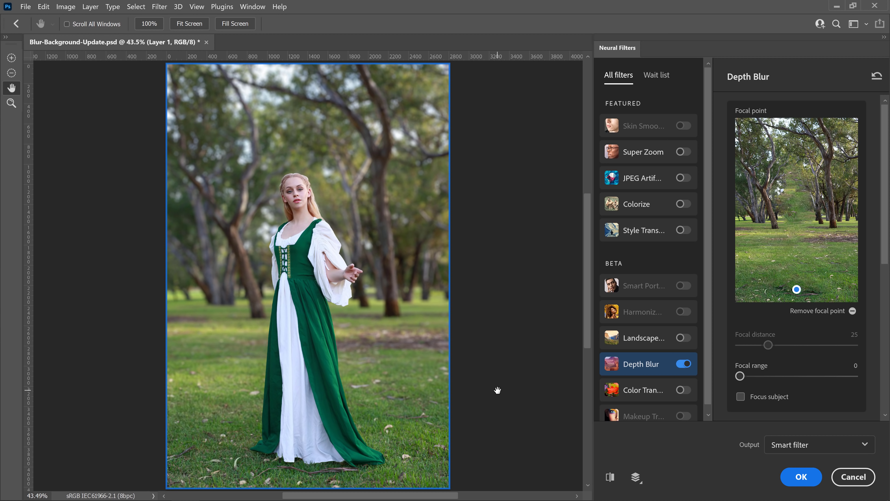
- Set Depth Blur's Blur strength to about 75 after comparing it at 0
{"action": "left_click_drag", "start_coordinate": [883, 257], "coordinate": [875, 341]}
{"action": "left_click_drag", "start_coordinate": [797, 264], "coordinate": [700, 270]}
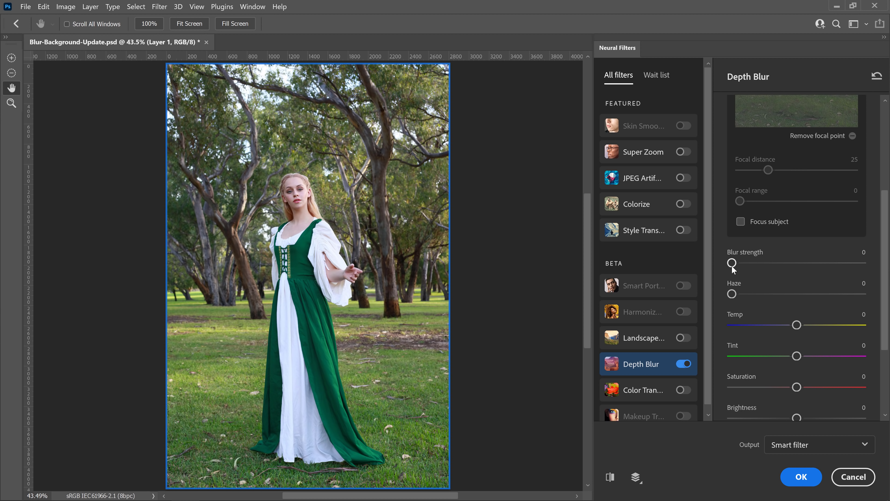
{"action": "left_click_drag", "start_coordinate": [732, 263], "coordinate": [830, 265]}
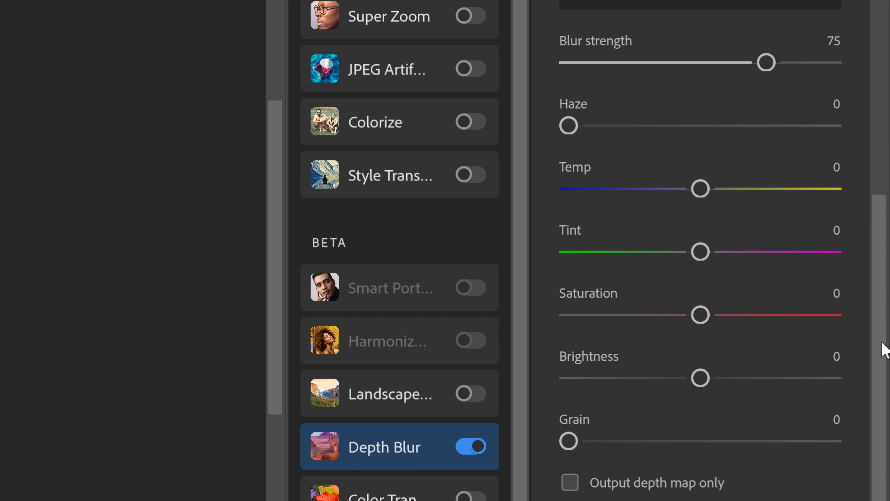
{"action": "left_click_drag", "start_coordinate": [882, 342], "coordinate": [881, 366]}
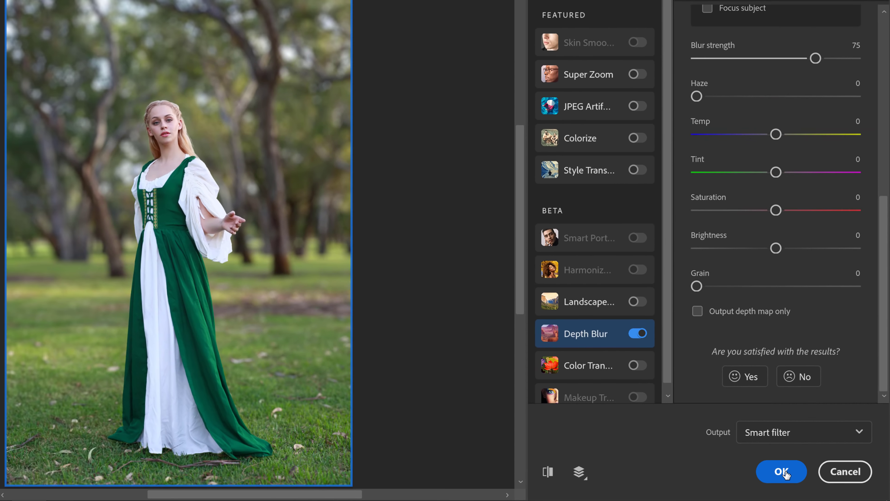
- Apply Depth Blur as a smart filter to the Blur layer, then select the Model layer's mask
{"action": "left_click", "coordinate": [785, 471]}
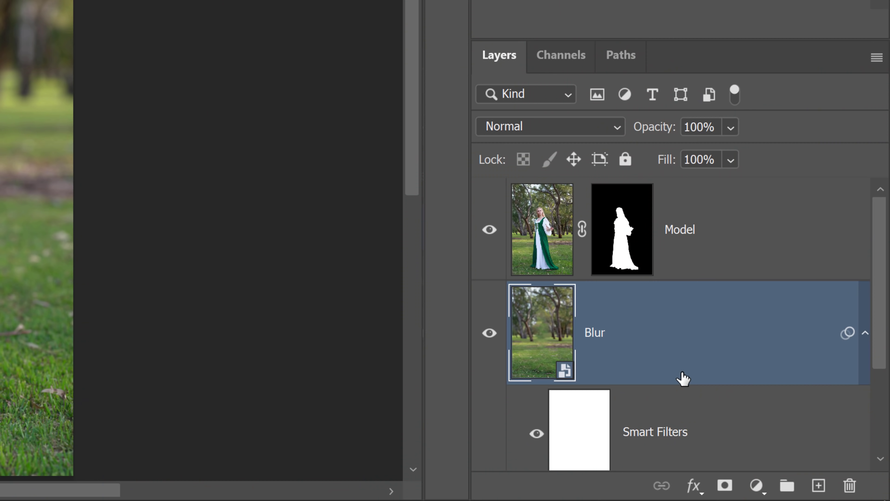
{"action": "left_click", "coordinate": [631, 267]}
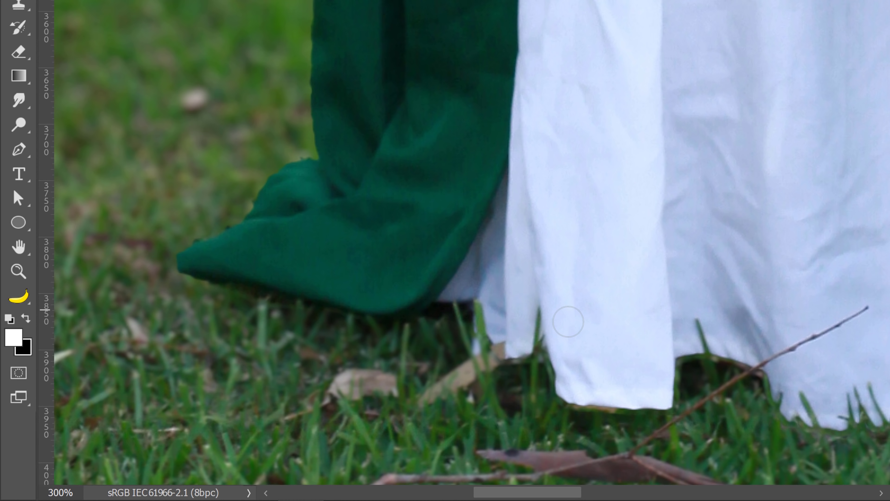
- On the Model mask, paint along the dress hem and add straight strokes down the green skirt edge
{"action": "mouse_move", "coordinate": [499, 341]}
{"action": "left_mouse_down"}
{"action": "mouse_move", "coordinate": [538, 360]}
{"action": "mouse_move", "coordinate": [582, 401]}
{"action": "mouse_move", "coordinate": [628, 405]}
{"action": "mouse_move", "coordinate": [672, 394]}
{"action": "mouse_move", "coordinate": [701, 356]}
{"action": "mouse_move", "coordinate": [765, 377]}
{"action": "mouse_move", "coordinate": [792, 411]}
{"action": "mouse_move", "coordinate": [817, 423]}
{"action": "left_mouse_up"}
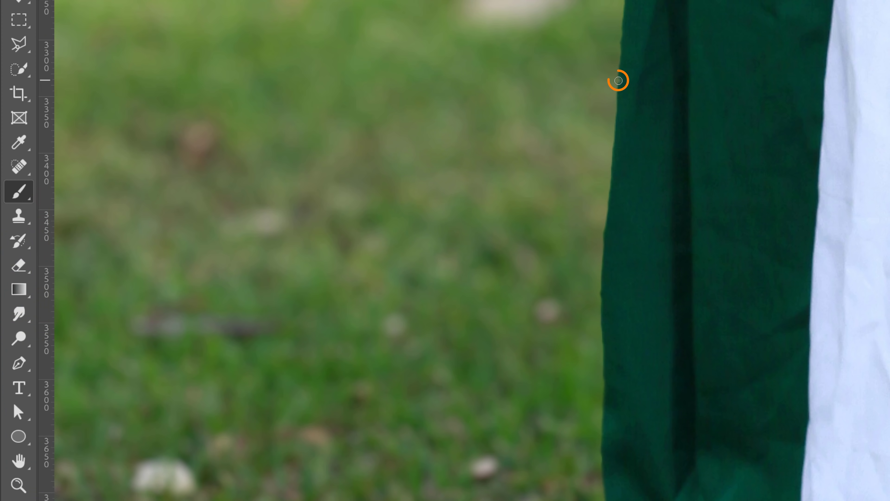
{"action": "key", "text": "shift"}
{"action": "left_click", "coordinate": [603, 242], "text": "shift"}
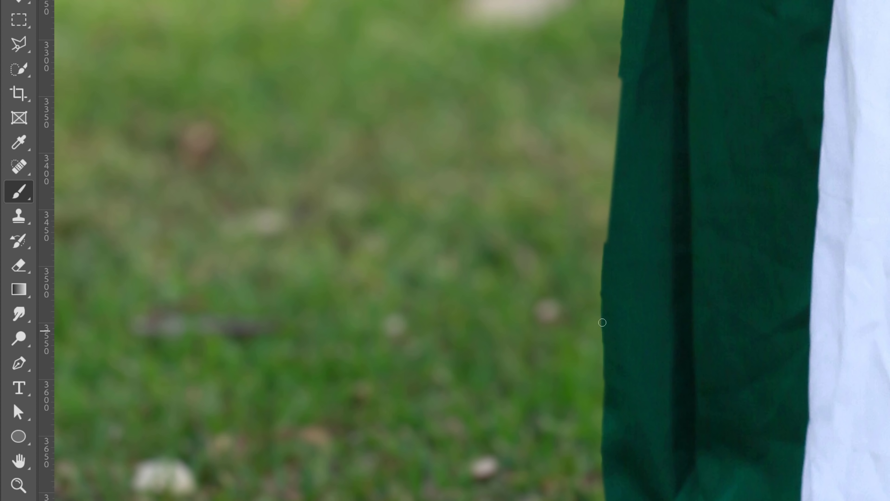
{"action": "left_click", "coordinate": [601, 312], "text": "shift"}
{"action": "left_click", "coordinate": [602, 368], "text": "shift"}
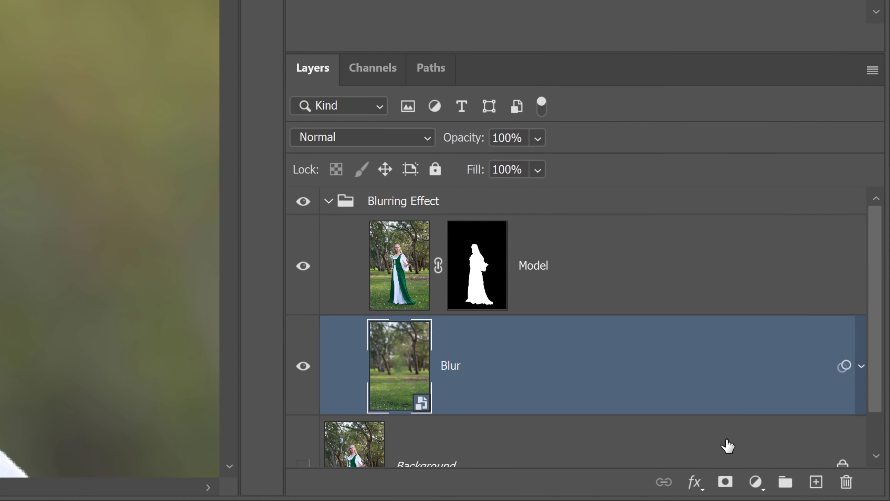
- Add a new Hair layer above Blur, sample a pale portrait tone, and toggle a hair-edge selection
{"action": "left_click", "coordinate": [852, 492]}
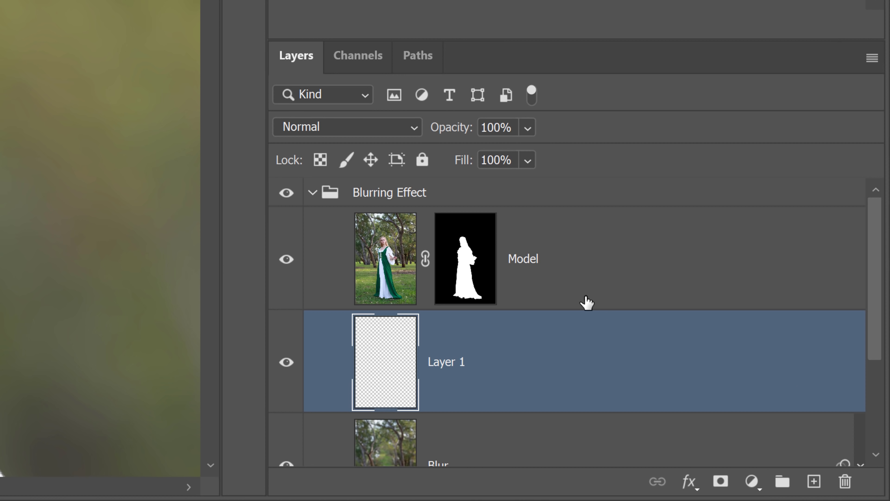
{"action": "key", "text": "alt"}
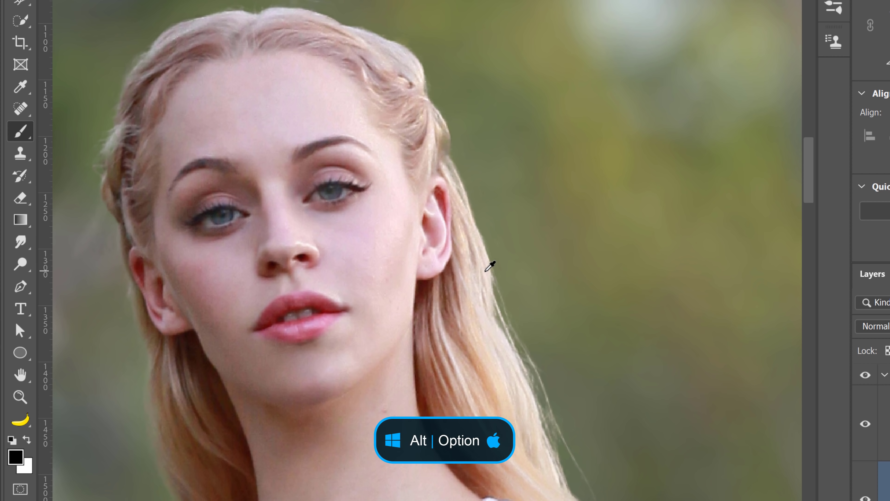
{"action": "left_click", "coordinate": [486, 271], "text": "alt"}
{"action": "key", "text": "ctrl+shift+d"}
{"action": "key", "text": "ctrl+d"}
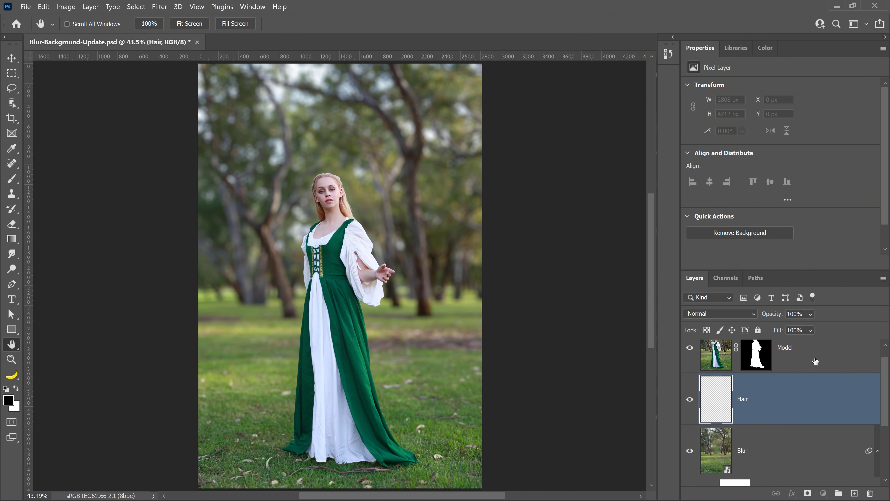
- Convert the selected Model, Hair and Blur layers into a single smart object
{"action": "left_click", "coordinate": [815, 361]}
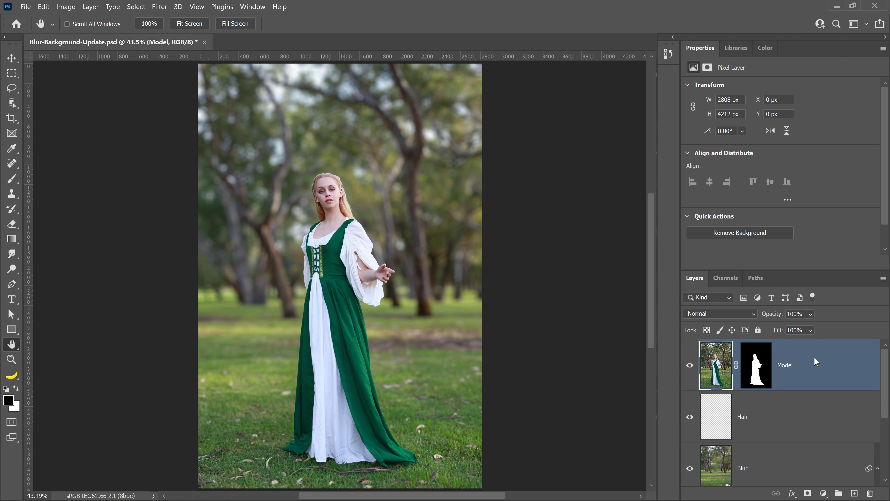
{"action": "left_click", "coordinate": [784, 474], "text": "shift"}
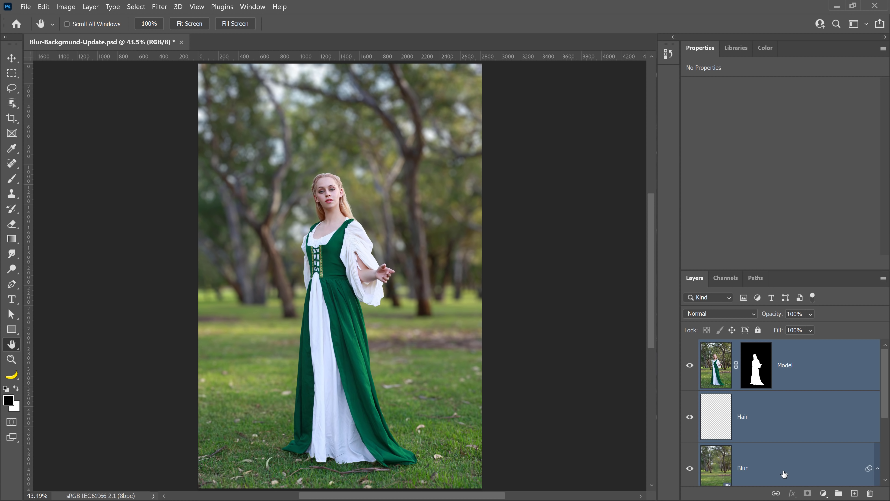
{"action": "right_click", "coordinate": [784, 474]}
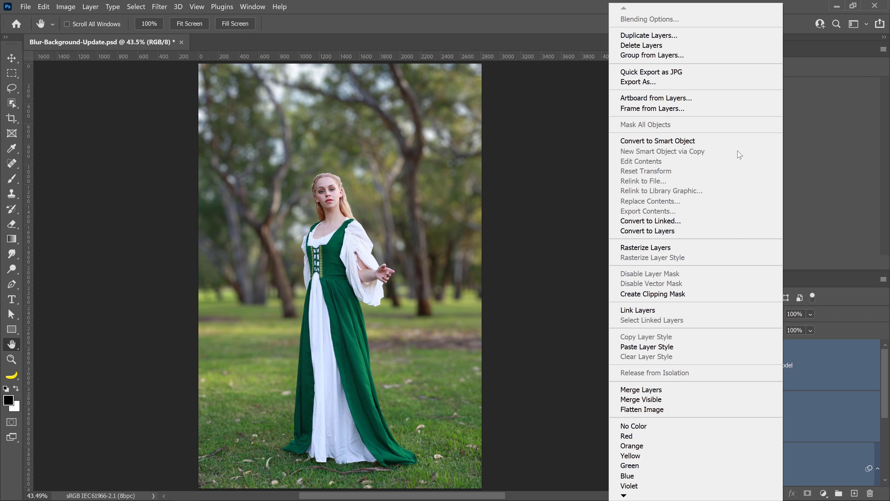
{"action": "left_click", "coordinate": [738, 141]}
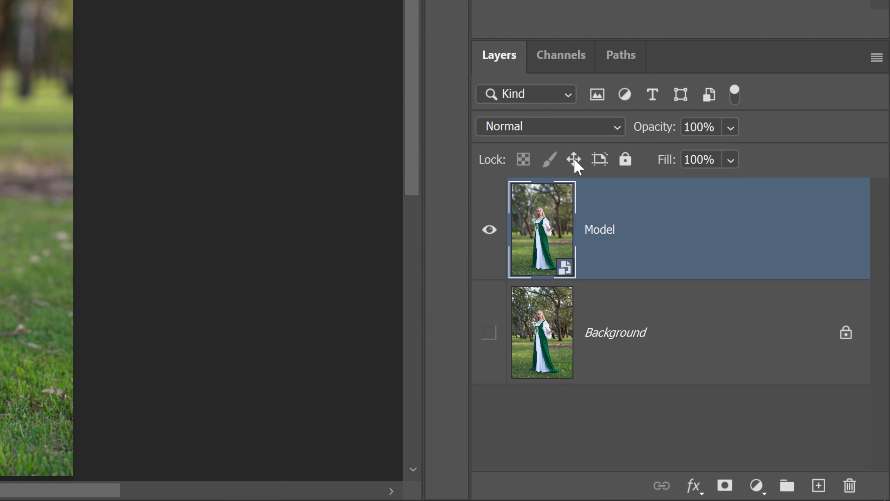
- Rename the new smart object to 'Blurring Effect'
{"action": "double_click", "coordinate": [746, 364]}
{"action": "type", "text": "Bl"}
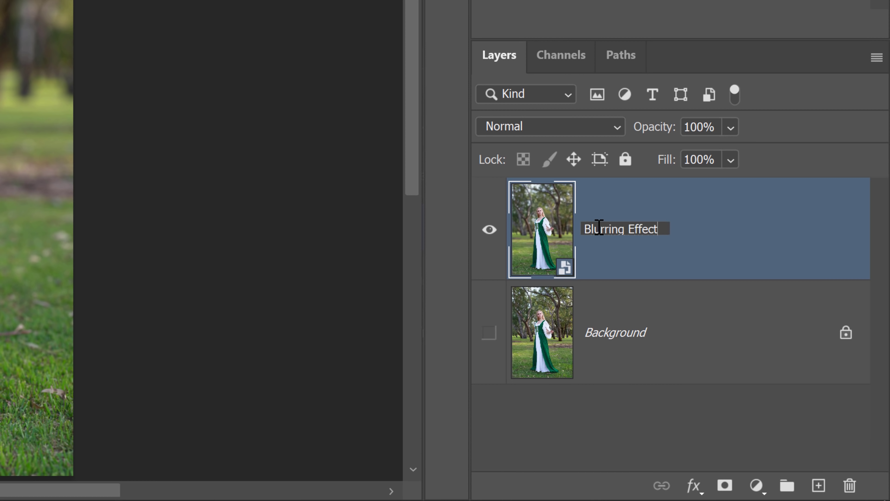
{"action": "type", "text": "urring Effect"}
{"action": "key", "text": "Return"}
{"action": "left_click", "coordinate": [159, 6]}
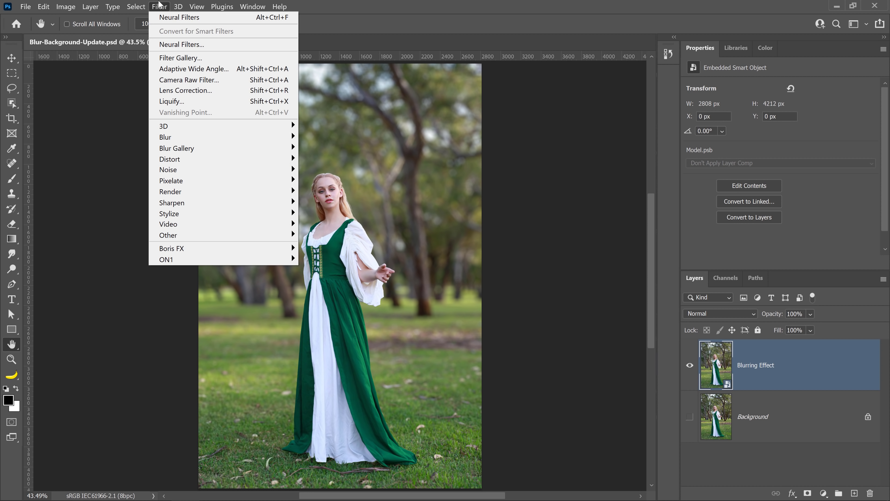
- In the Camera Raw filter, set Temperature +17, Highlights +16, Shadows +26, and Grain 8
{"action": "left_click", "coordinate": [172, 80]}
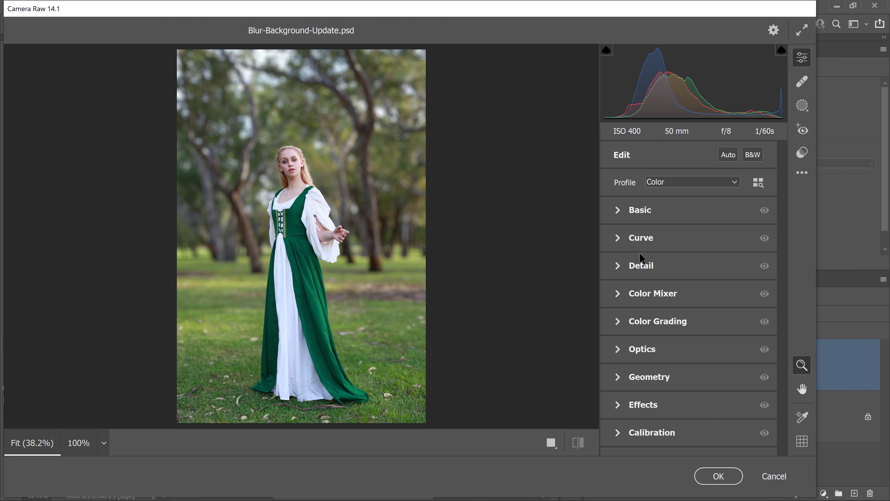
{"action": "left_click", "coordinate": [621, 210]}
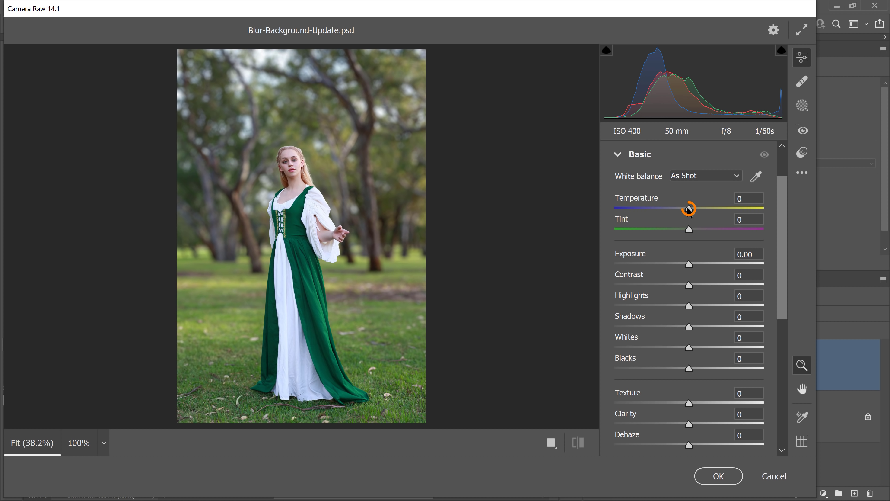
{"action": "left_click_drag", "start_coordinate": [689, 210], "coordinate": [701, 208]}
{"action": "left_click_drag", "start_coordinate": [691, 310], "coordinate": [702, 308]}
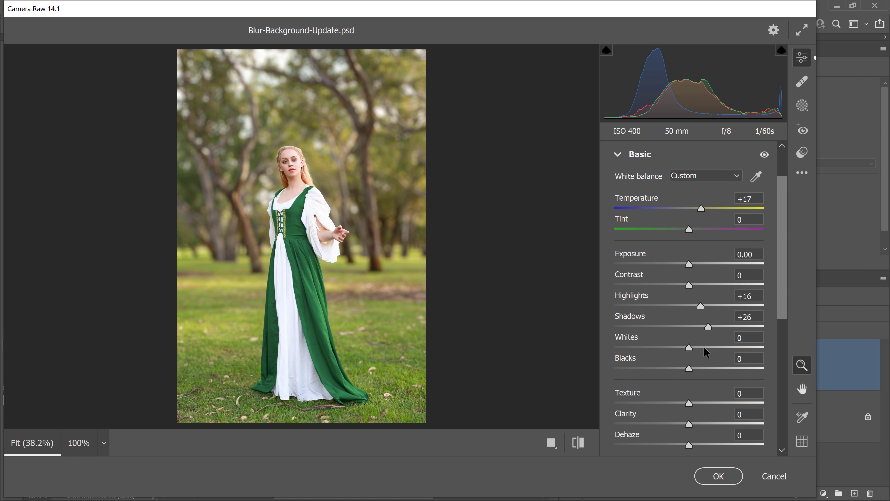
{"action": "scroll", "coordinate": [689, 406], "scroll_direction": "down", "scroll_amount": 5}
{"action": "left_click_drag", "start_coordinate": [689, 379], "coordinate": [701, 380]}
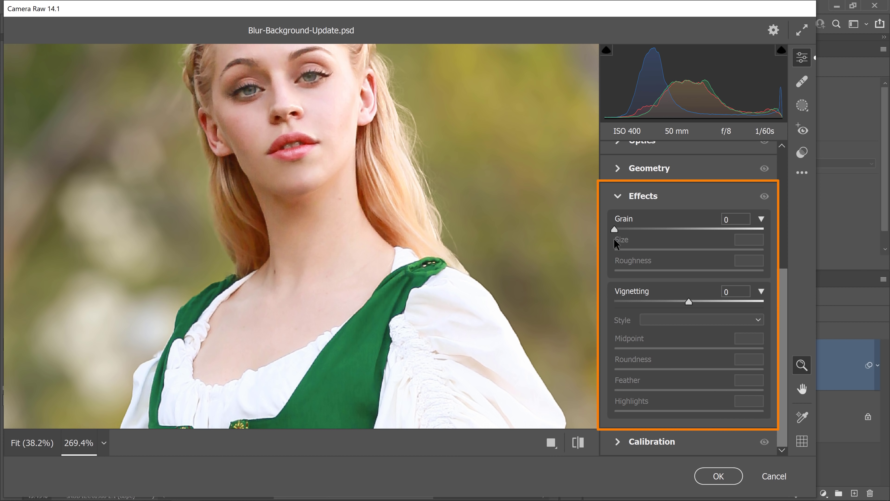
{"action": "left_click_drag", "start_coordinate": [614, 228], "coordinate": [626, 234]}
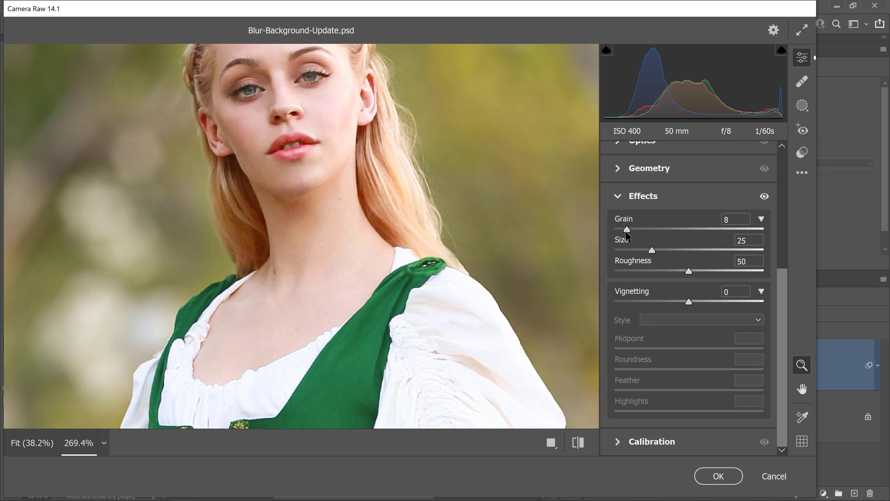